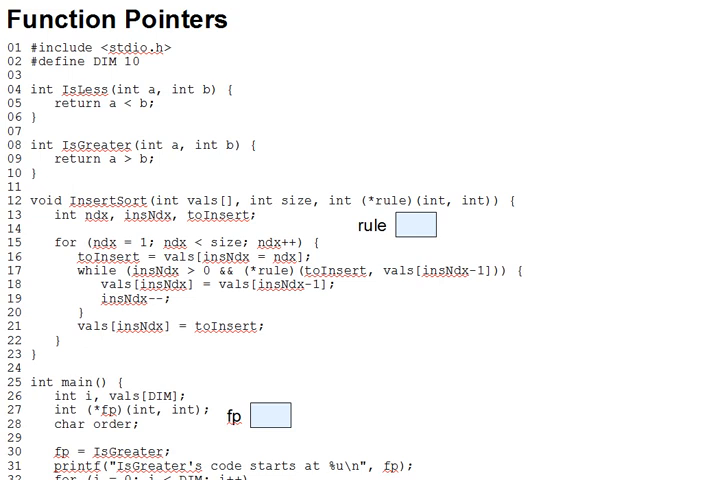
# Step: Point out line 27's fp declaration piece by piece: *fp, (*fp), and the (int, int) parameter list
pyautogui.click(90, 410)
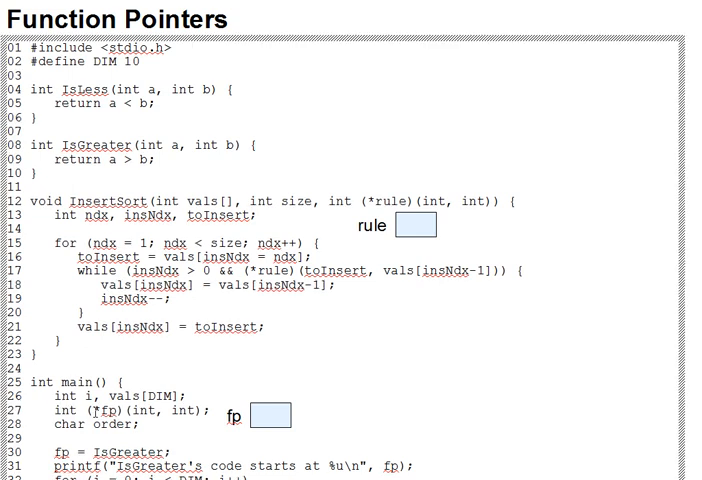
pyautogui.moveTo(55, 410); pyautogui.dragTo(203, 410)
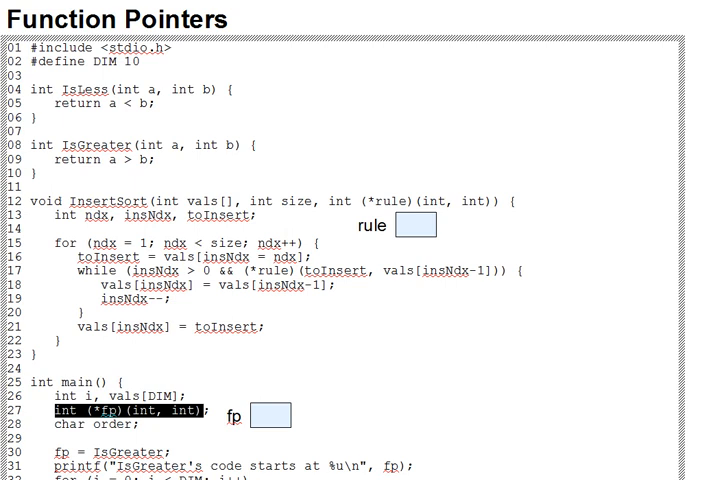
pyautogui.click(90, 410)
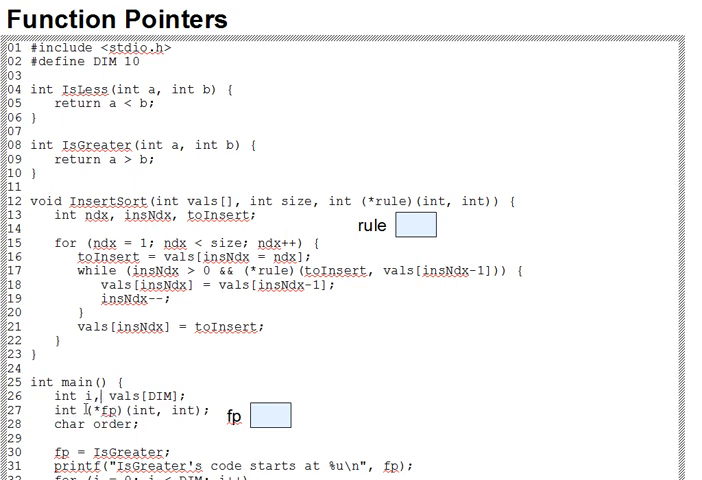
pyautogui.moveTo(92, 410); pyautogui.dragTo(118, 410)
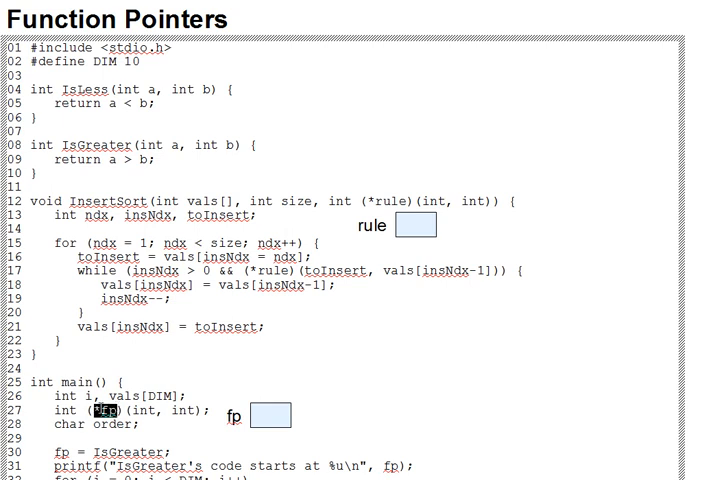
pyautogui.click(87, 410)
pyautogui.moveTo(85, 410); pyautogui.dragTo(122, 410)
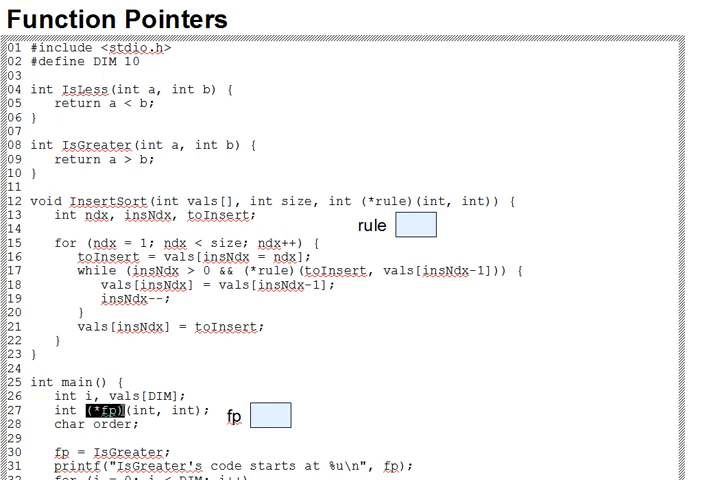
pyautogui.click(125, 410)
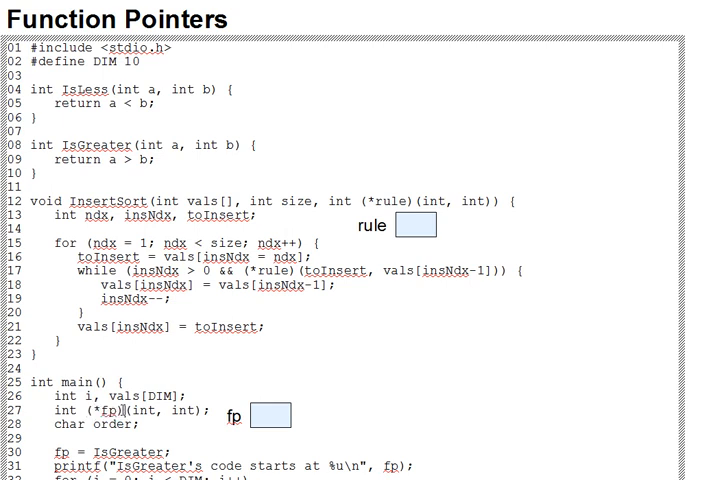
pyautogui.moveTo(125, 410); pyautogui.dragTo(205, 410)
# Step: Relate line 27's int return type and parameters to the IsLess and IsGreater signatures on lines 04 and 08
pyautogui.doubleClick(64, 410)
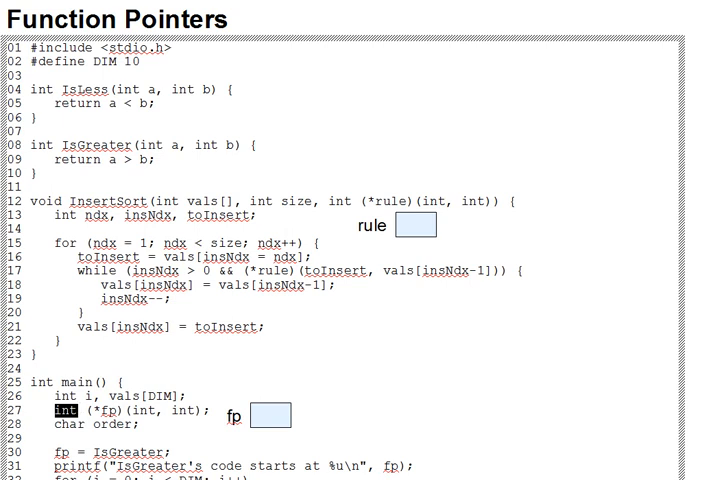
pyautogui.click(120, 412)
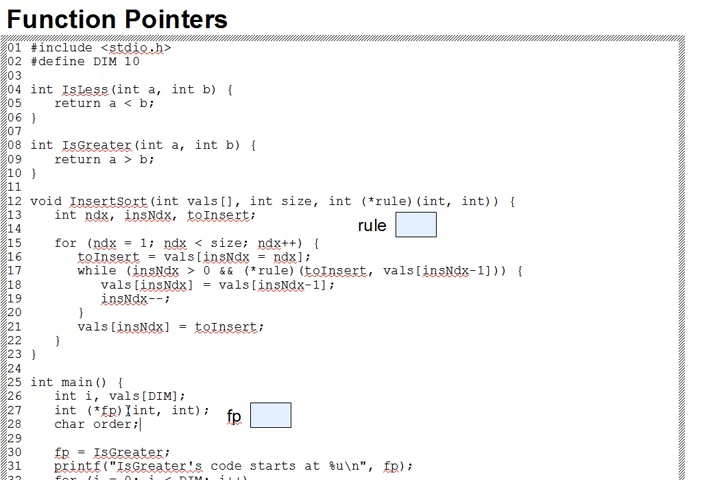
pyautogui.moveTo(127, 411); pyautogui.dragTo(198, 411)
pyautogui.doubleClick(62, 411)
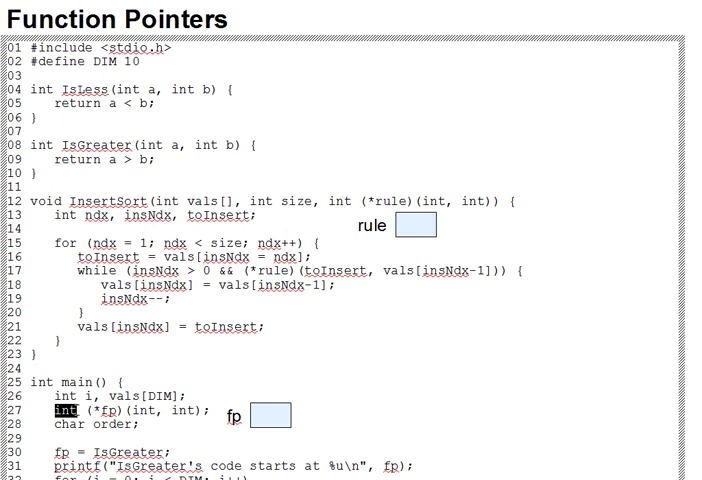
pyautogui.click(33, 89)
pyautogui.moveTo(33, 89); pyautogui.dragTo(236, 89)
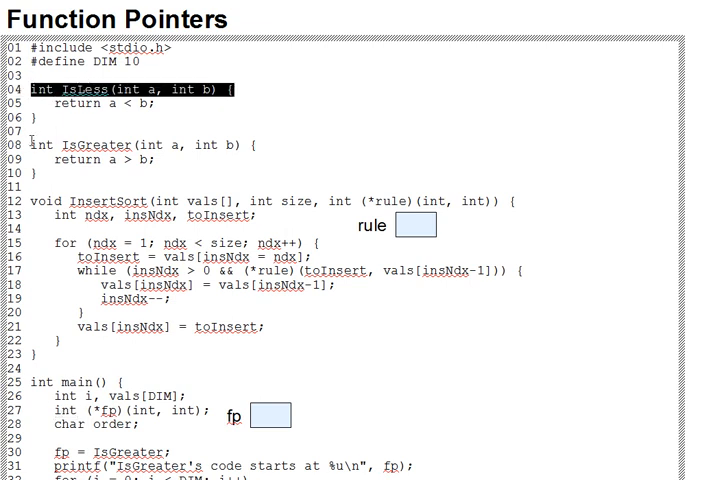
pyautogui.moveTo(31, 145); pyautogui.dragTo(258, 145)
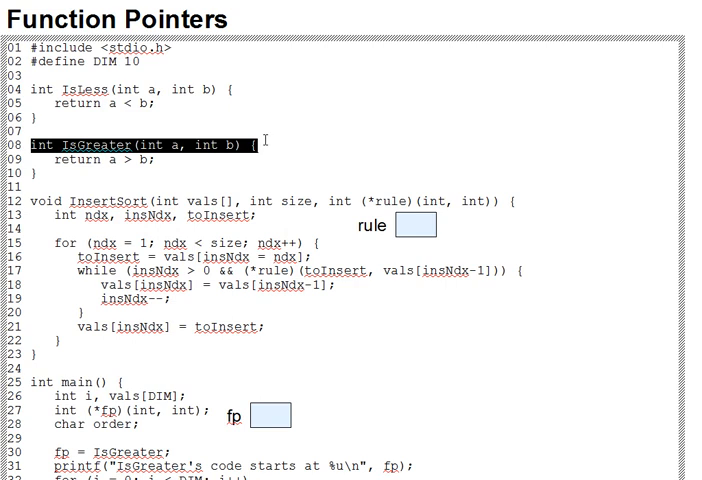
pyautogui.click(106, 411)
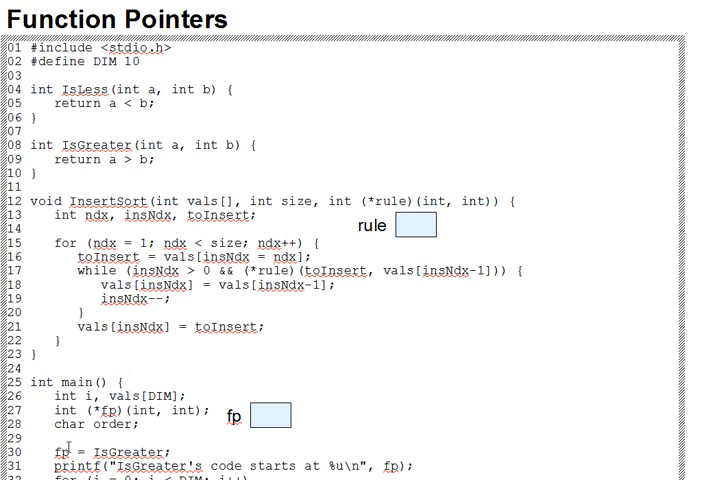
# Step: Point out fp = IsGreater on line 30 and reveal the arrow from the fp box to IsGreater
pyautogui.moveTo(54, 452)
pyautogui.mouseDown()
pyautogui.moveTo(110, 452)
pyautogui.moveTo(190, 466)
pyautogui.moveTo(170, 452)
pyautogui.mouseUp()
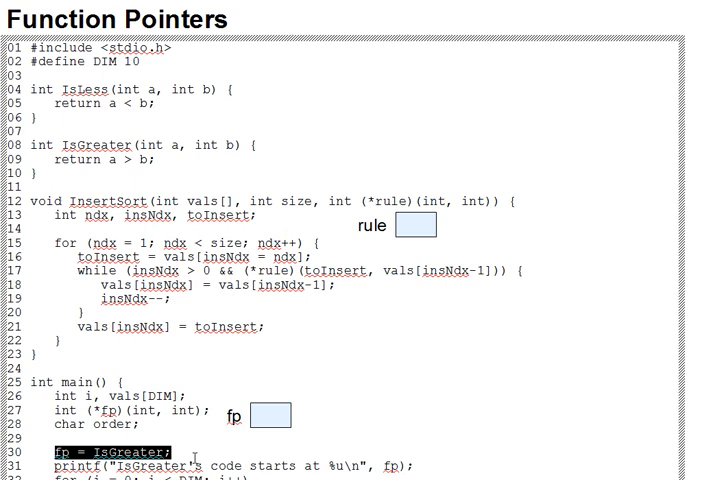
pyautogui.press('space')
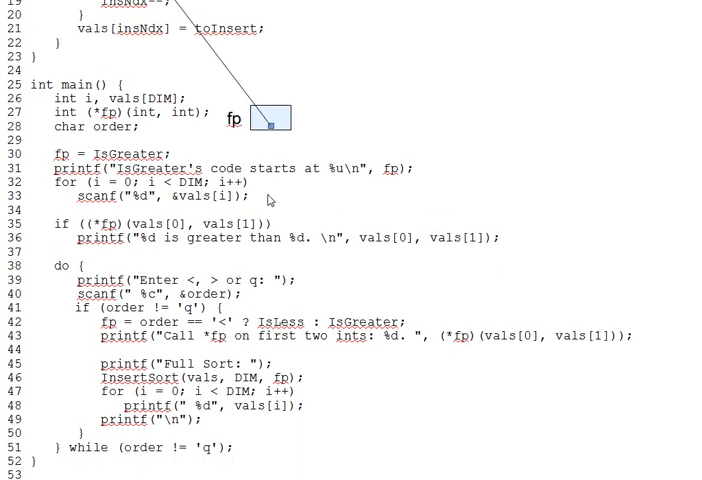
# Step: Point out line 31's printf and the address 4198785 it prints in the sample run
pyautogui.moveTo(55, 169); pyautogui.dragTo(444, 173)
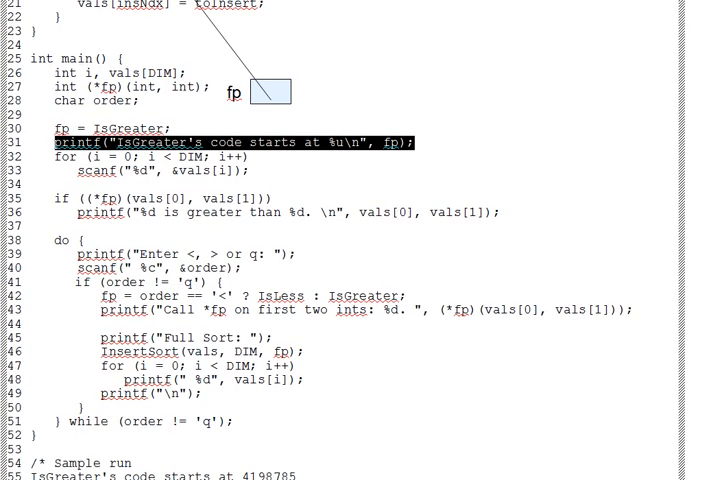
pyautogui.click(243, 447)
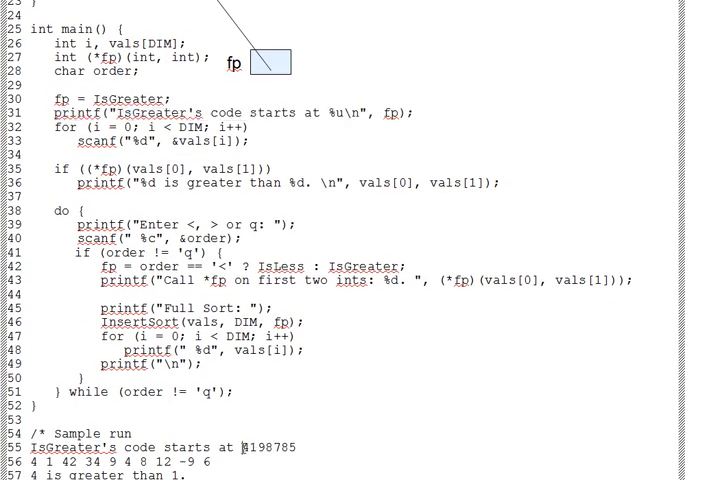
pyautogui.moveTo(243, 447); pyautogui.dragTo(298, 447)
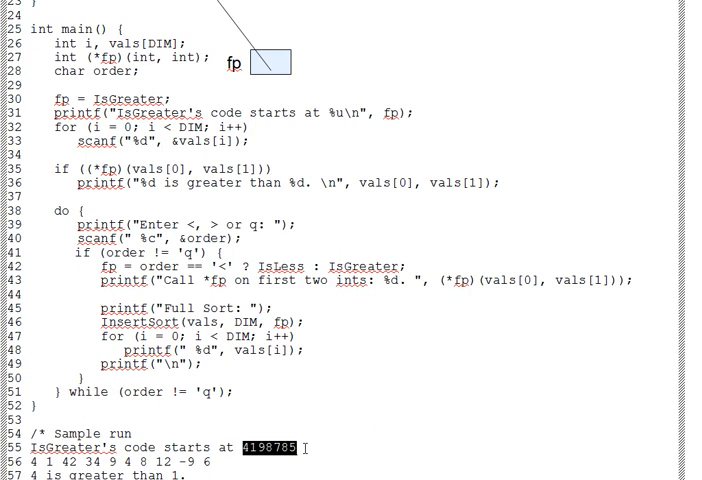
pyautogui.click(306, 453)
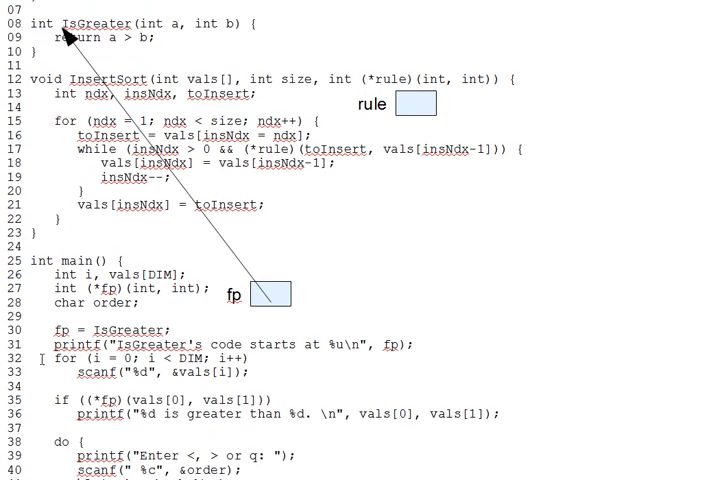
pyautogui.moveTo(40, 358); pyautogui.dragTo(294, 374)
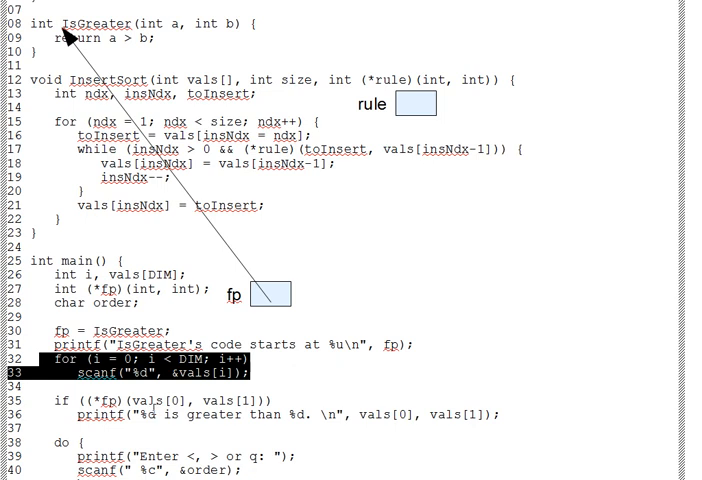
pyautogui.click(78, 400)
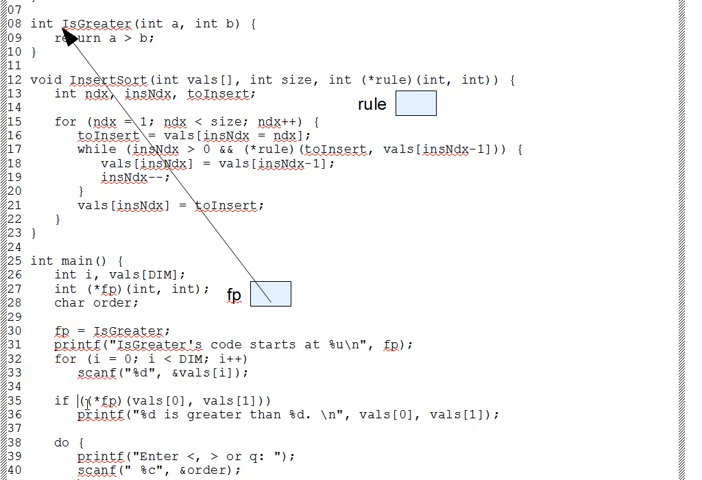
pyautogui.press('Right')
pyautogui.moveTo(90, 400); pyautogui.dragTo(118, 400)
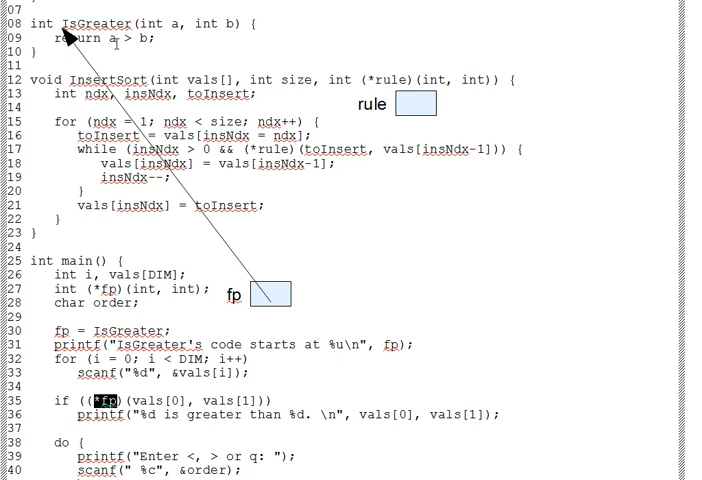
pyautogui.click(118, 38)
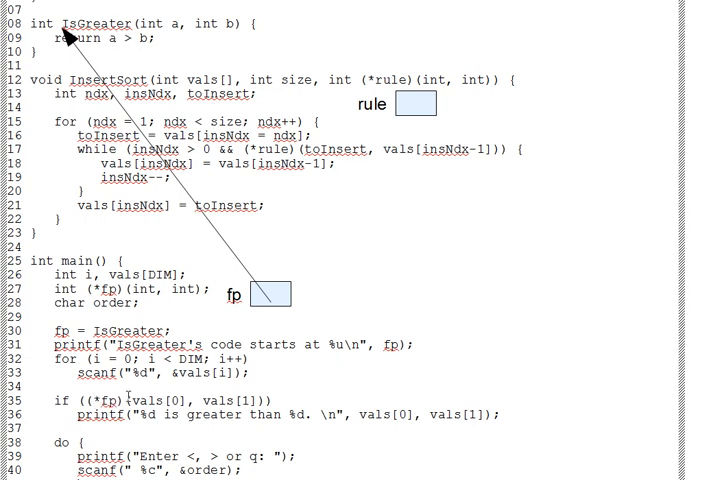
pyautogui.moveTo(128, 400); pyautogui.dragTo(258, 400)
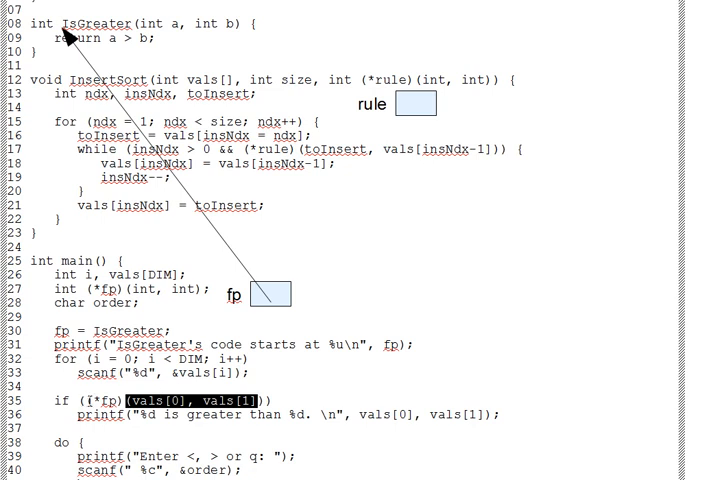
pyautogui.click(88, 400)
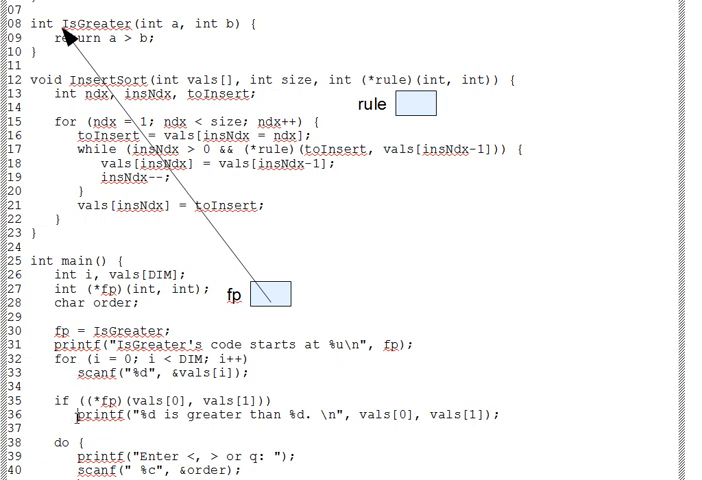
pyautogui.moveTo(78, 414); pyautogui.dragTo(497, 414)
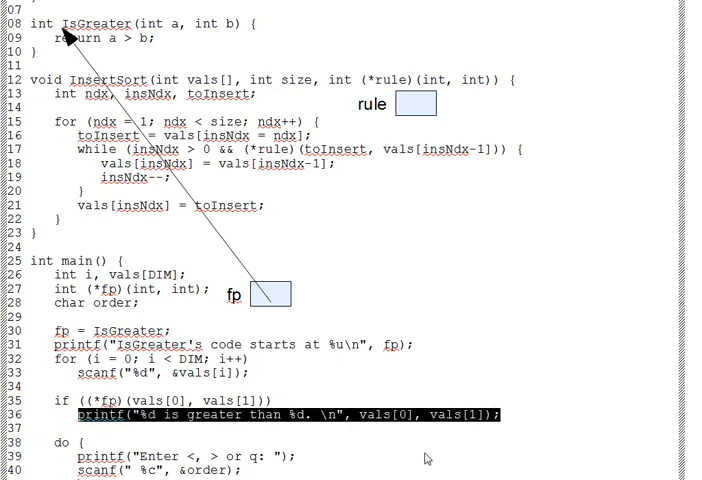
pyautogui.click(85, 400)
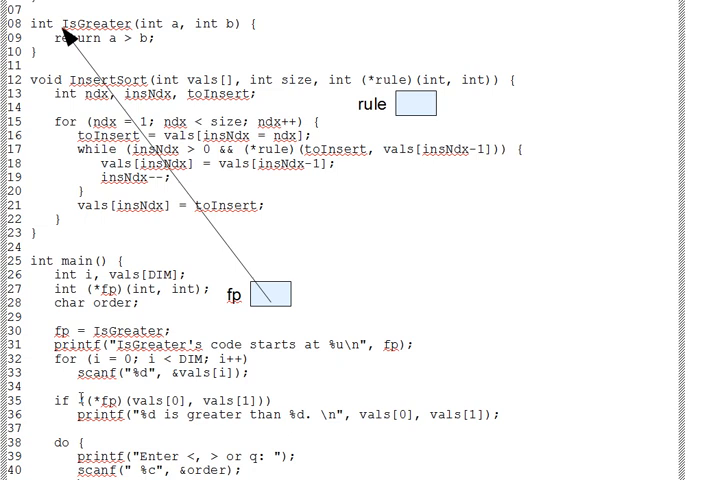
pyautogui.moveTo(85, 400); pyautogui.dragTo(122, 400)
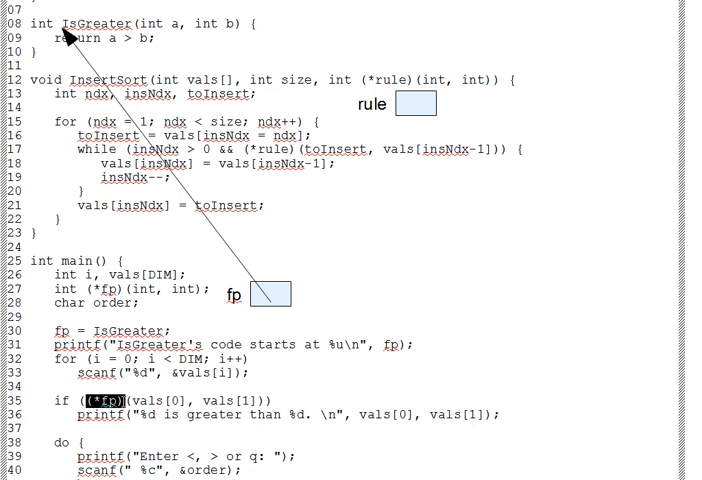
pyautogui.click(88, 288)
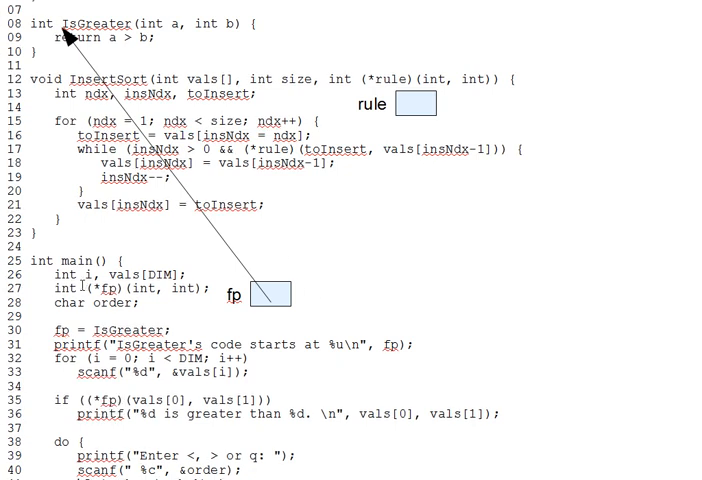
pyautogui.moveTo(88, 288); pyautogui.dragTo(203, 288)
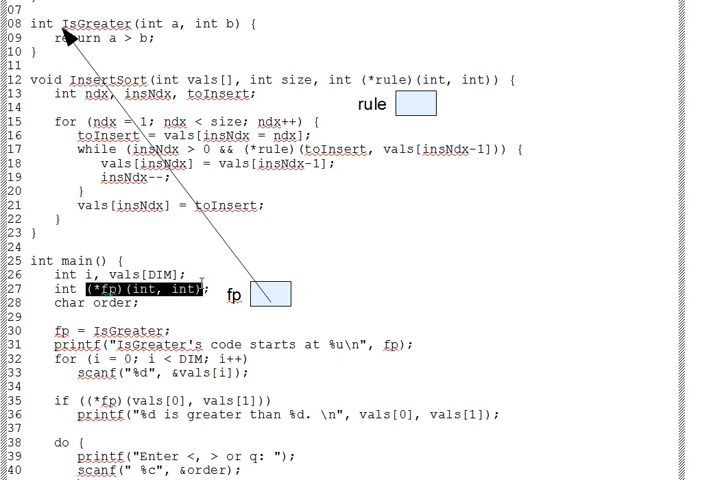
pyautogui.click(147, 274)
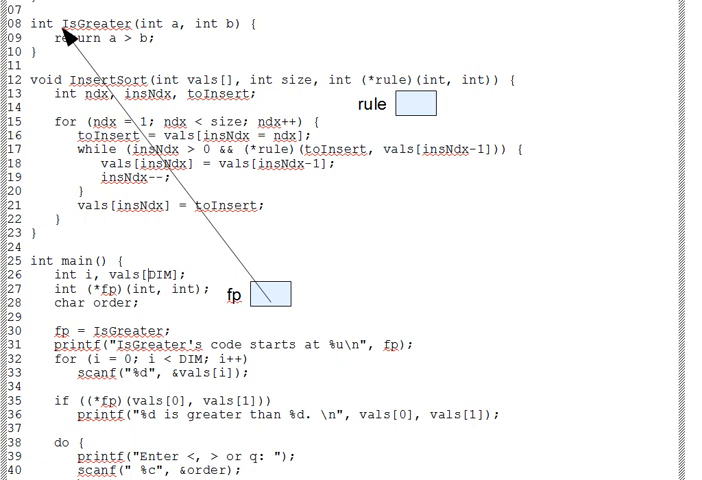
pyautogui.scroll(2, 148, 274)
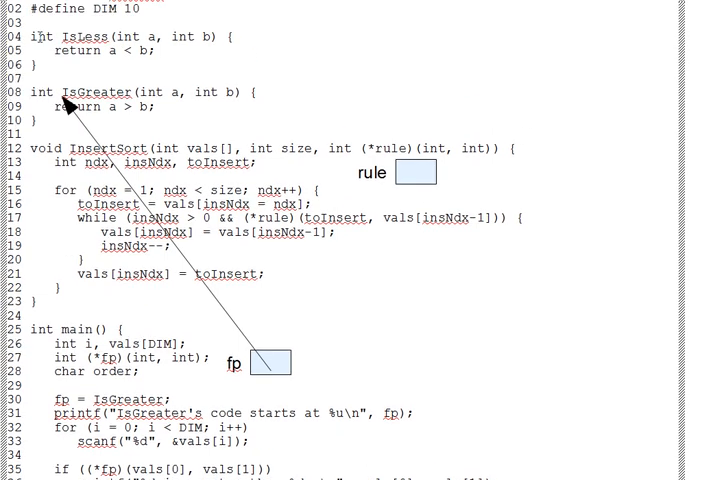
pyautogui.moveTo(31, 36); pyautogui.dragTo(33, 125)
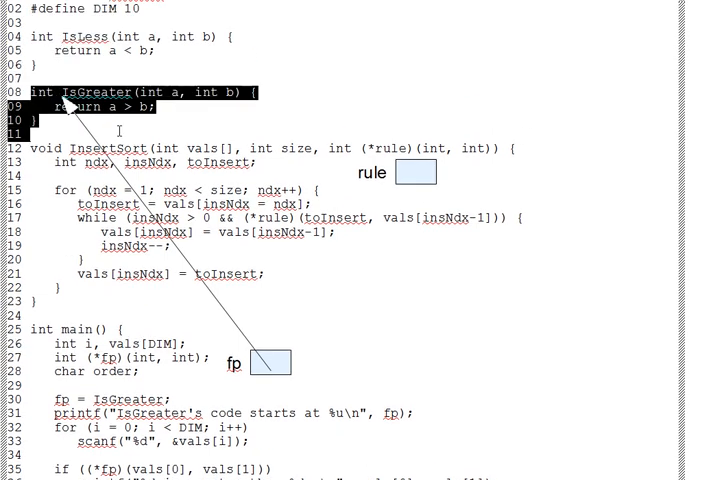
pyautogui.click(146, 132)
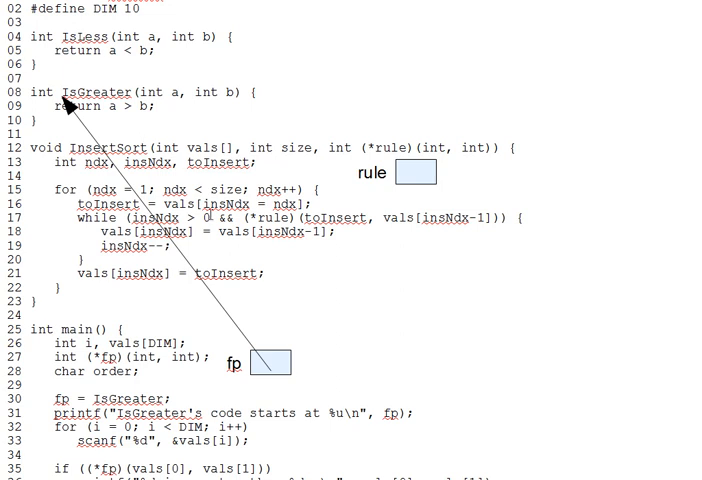
pyautogui.scroll(-4, 66, 104)
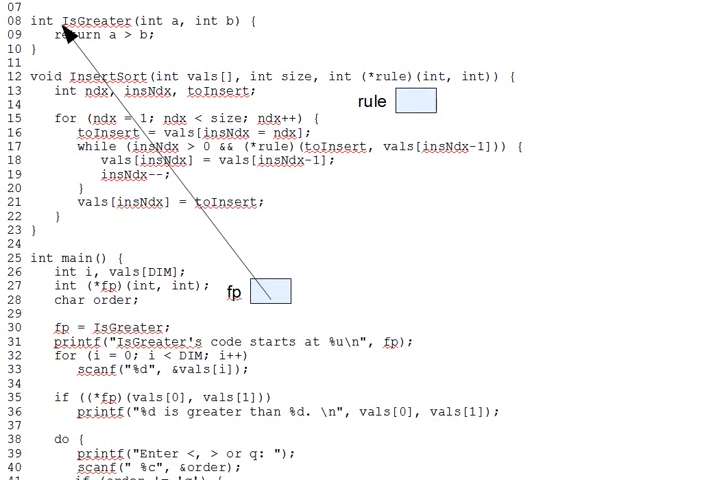
pyautogui.scroll(-4, 66, 104)
pyautogui.scroll(-4, 66, 104)
pyautogui.scroll(-3, 66, 104)
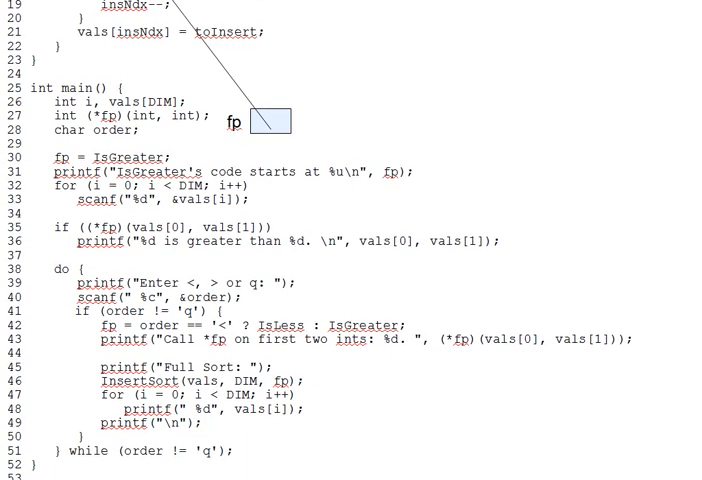
pyautogui.scroll(-2, 66, 104)
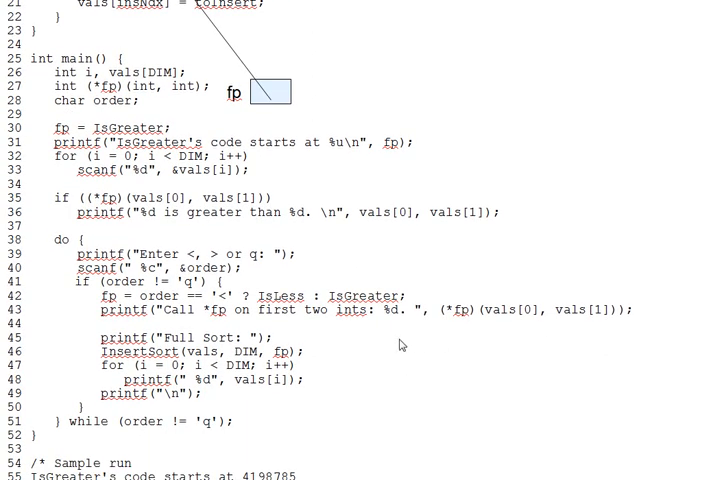
# Step: Point out main's whole do-while loop and its prompt printf on line 39
pyautogui.moveTo(54, 238); pyautogui.dragTo(317, 418)
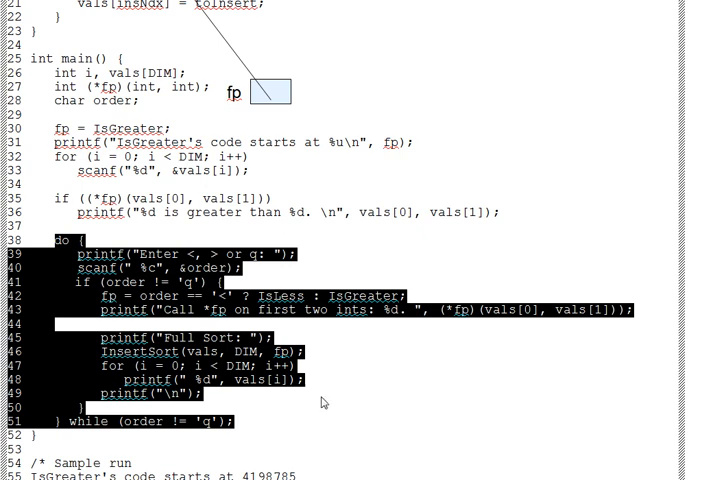
pyautogui.click(320, 385)
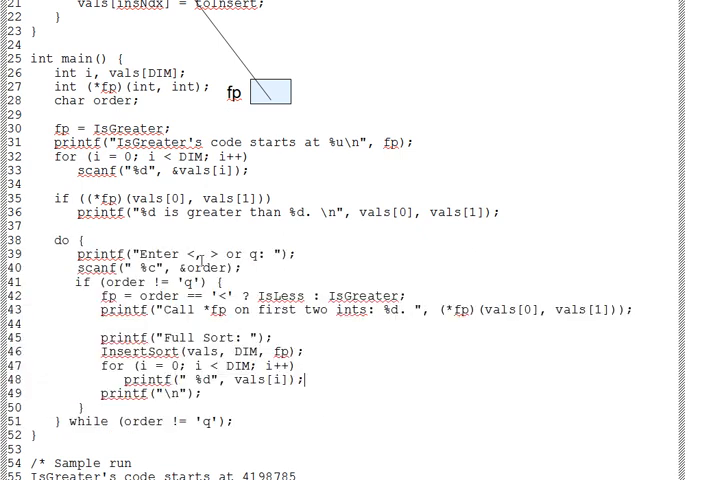
pyautogui.moveTo(77, 254); pyautogui.dragTo(329, 254)
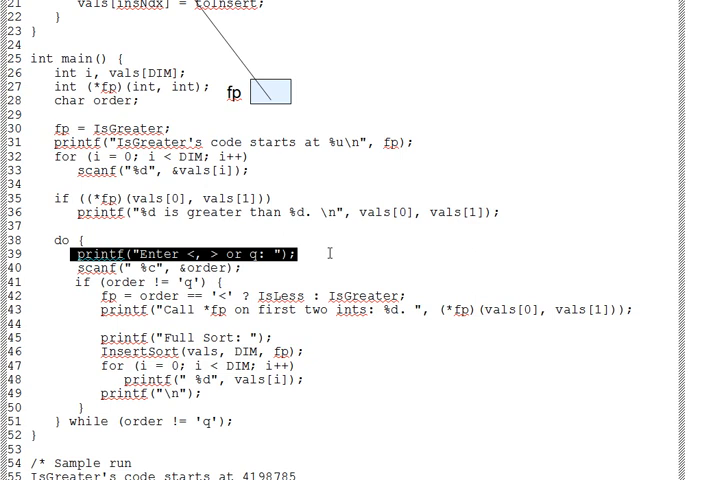
pyautogui.click(352, 254)
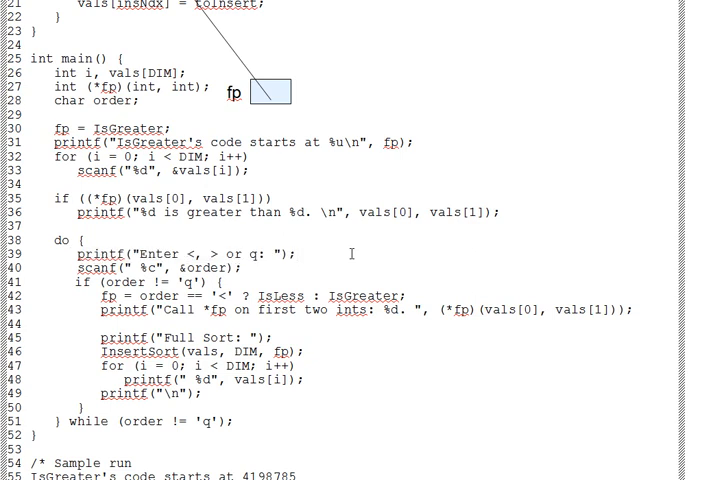
# Step: Point out line 42's IsLess-or-IsGreater assignment and line 43's (*fp)(vals[0], vals[1]) call
pyautogui.click(205, 296)
pyautogui.moveTo(101, 296); pyautogui.dragTo(417, 296)
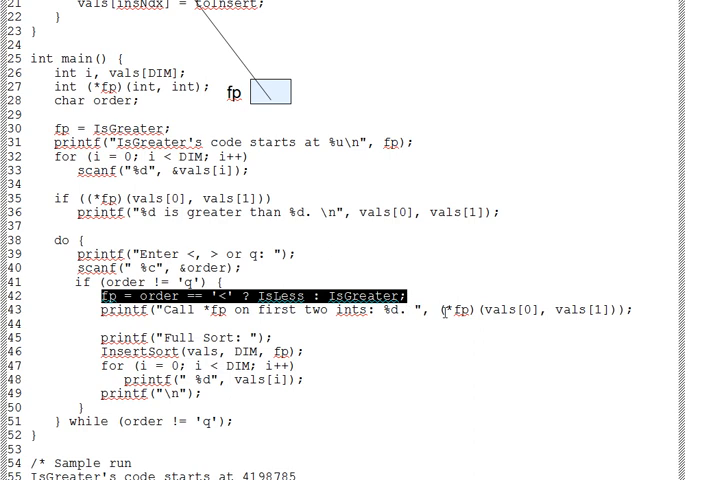
pyautogui.click(443, 309)
pyautogui.moveTo(443, 309); pyautogui.dragTo(619, 309)
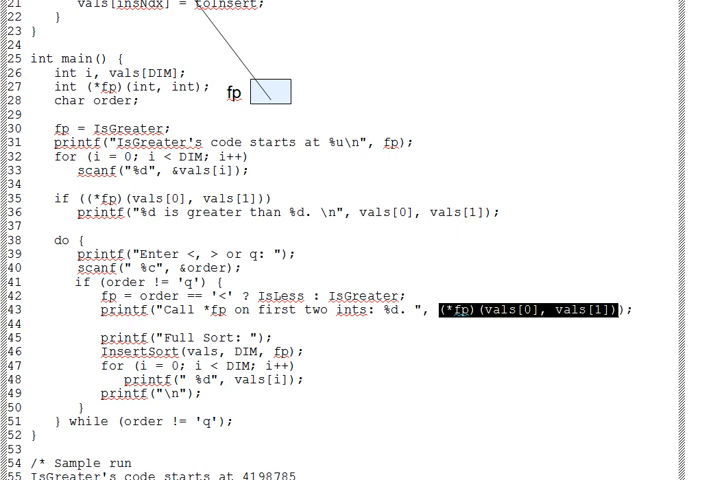
pyautogui.scroll(-3, 350, 240)
pyautogui.scroll(-3, 350, 240)
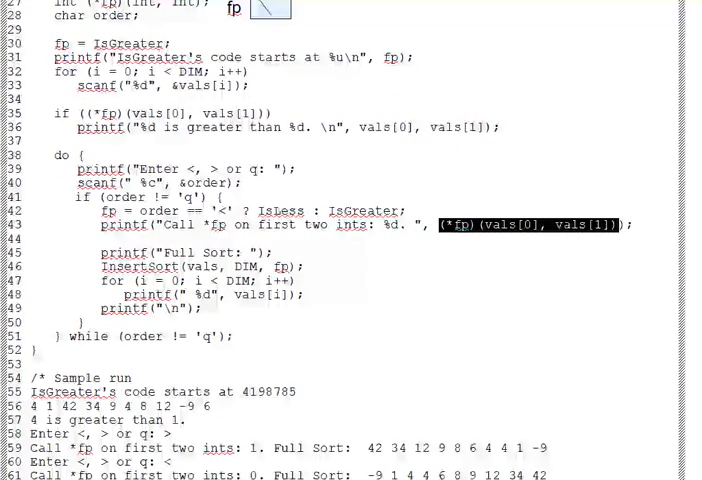
pyautogui.scroll(-2, 350, 240)
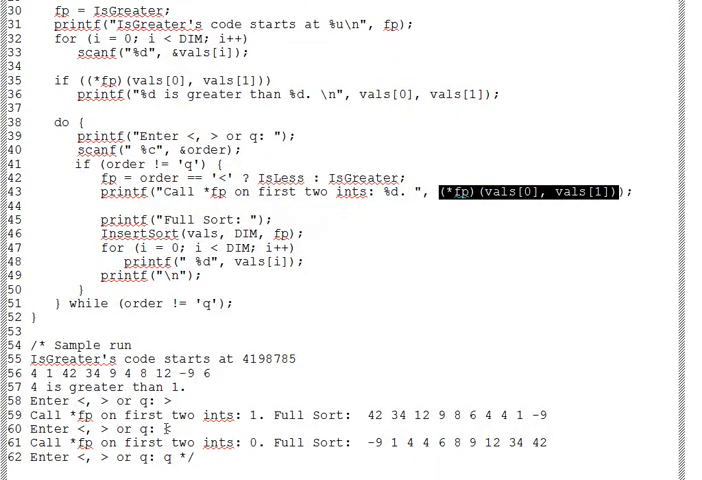
pyautogui.doubleClick(167, 400)
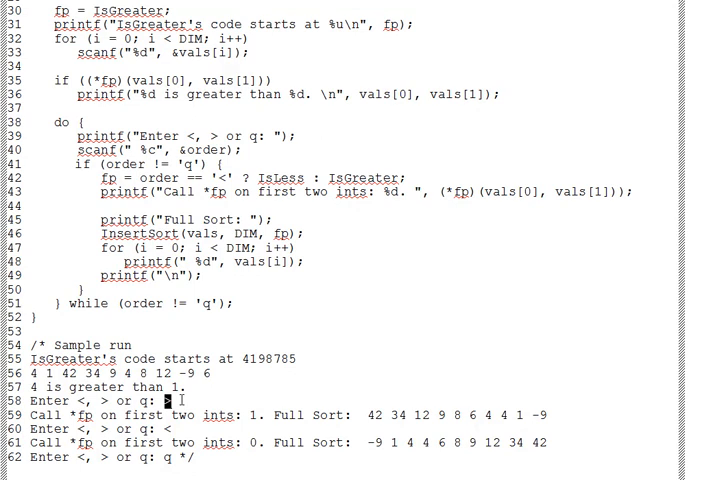
pyautogui.click(101, 233)
pyautogui.moveTo(101, 233); pyautogui.dragTo(318, 230)
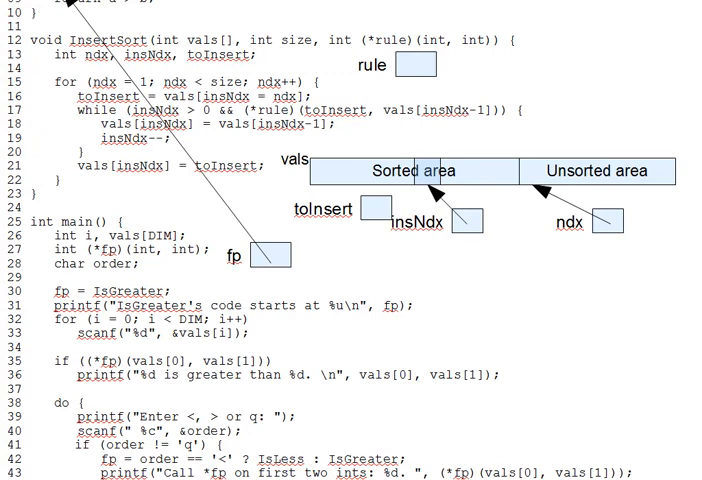
# Step: Relate line 17's while condition to the toInsert box and Sorted area, then return to the code
pyautogui.moveTo(78, 110); pyautogui.dragTo(218, 112)
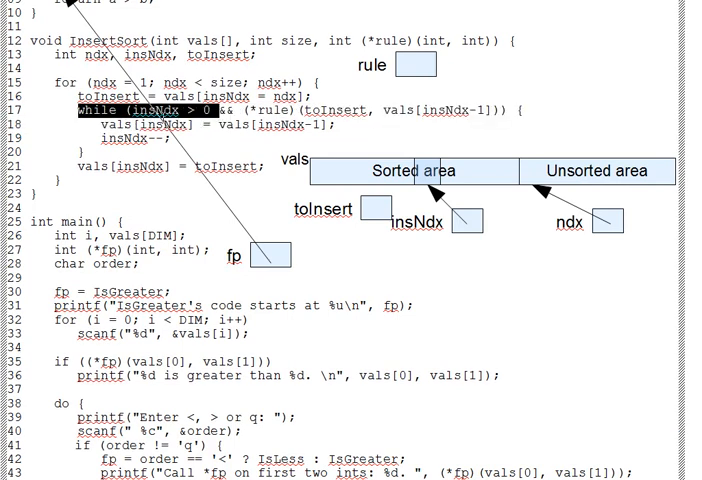
pyautogui.click(371, 208)
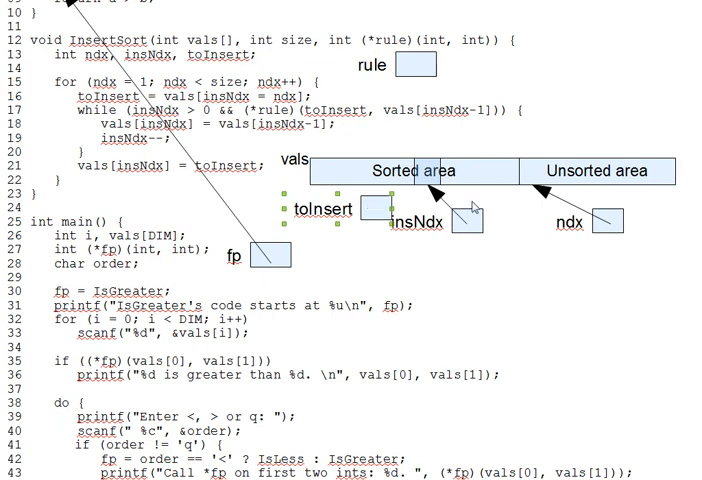
pyautogui.click(482, 170)
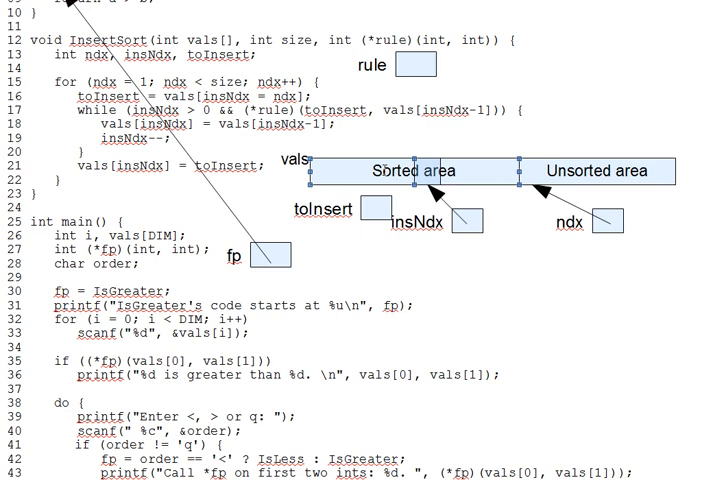
pyautogui.click(370, 208)
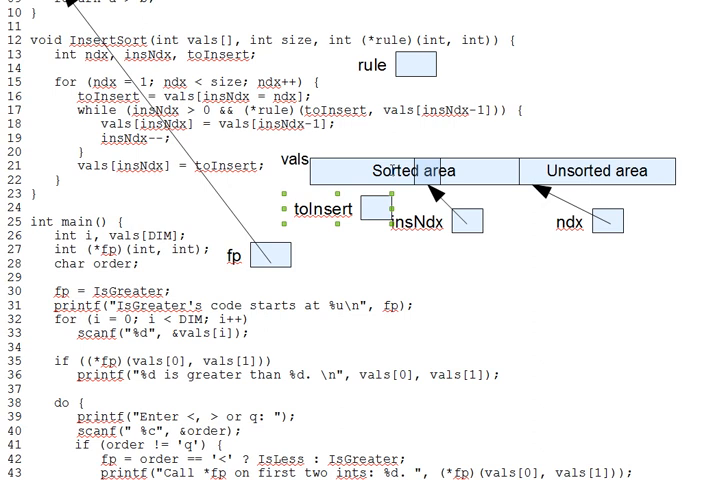
pyautogui.click(133, 60)
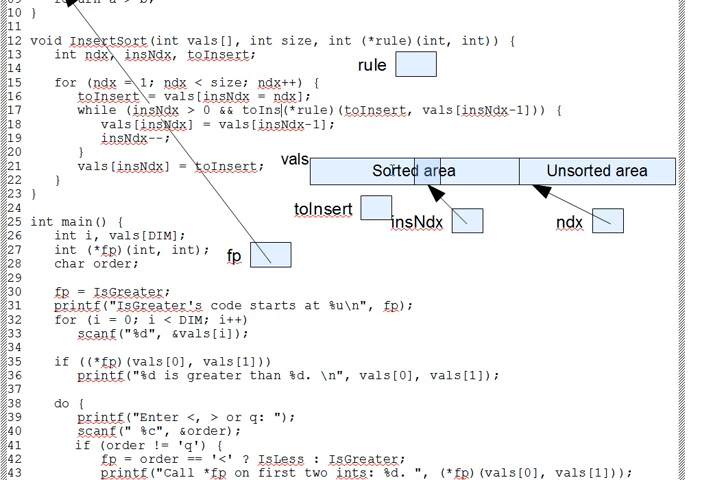
pyautogui.write('t < vals[inx')
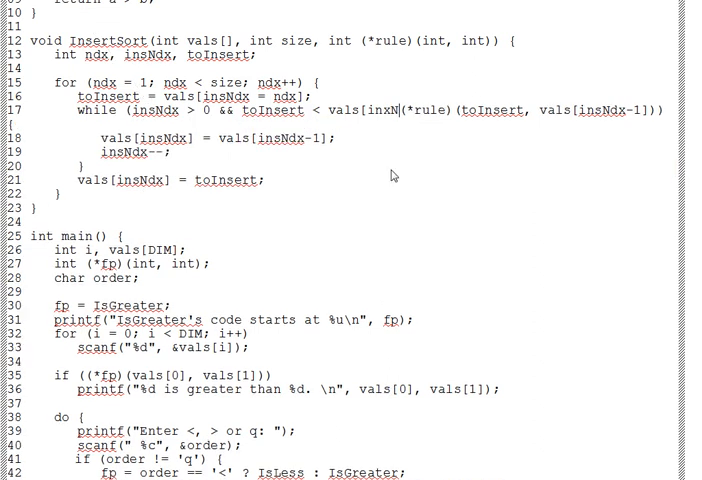
pyautogui.write('Ndx')
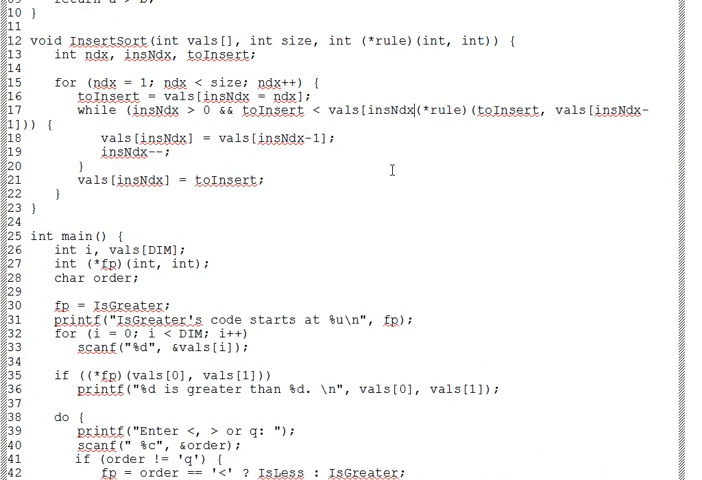
pyautogui.write('-1]')
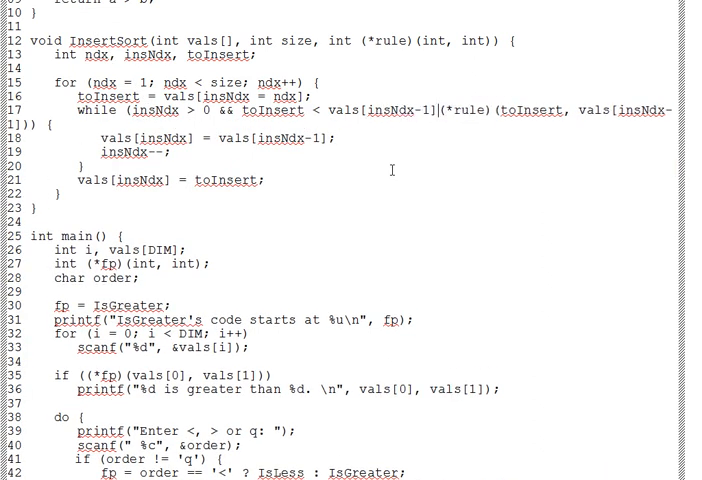
pyautogui.write(') //')
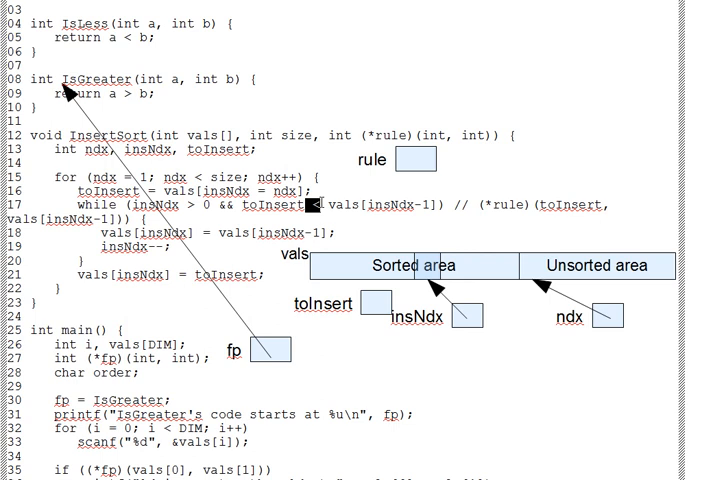
# Step: Remove the added direct toInsert comparison so line 17 calls (*rule) again
pyautogui.press('Delete')
pyautogui.press('Right')
pyautogui.press('Right')
pyautogui.press('Right')
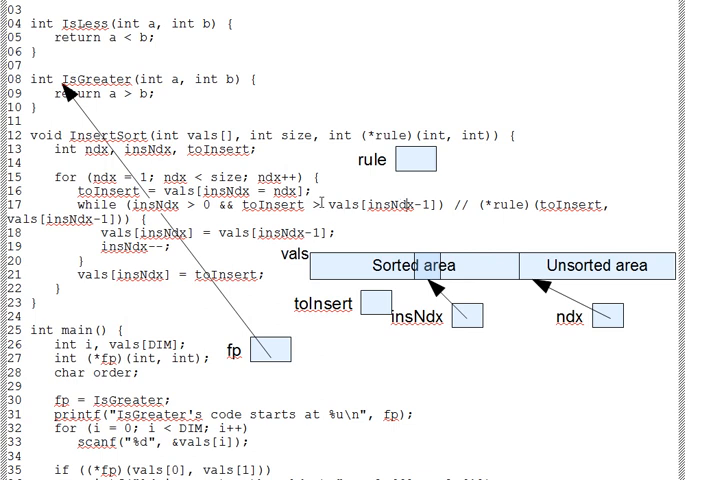
pyautogui.press('Right')
pyautogui.press('Right')
pyautogui.press('Right')
pyautogui.press('BackSpace')
pyautogui.press('BackSpace')
pyautogui.press('BackSpace')
pyautogui.press('BackSpace')
pyautogui.press('BackSpace')
pyautogui.press('BackSpace')
pyautogui.press('BackSpace')
pyautogui.press('BackSpace')
pyautogui.press('BackSpace')
pyautogui.press('BackSpace')
pyautogui.press('BackSpace')
pyautogui.press('BackSpace')
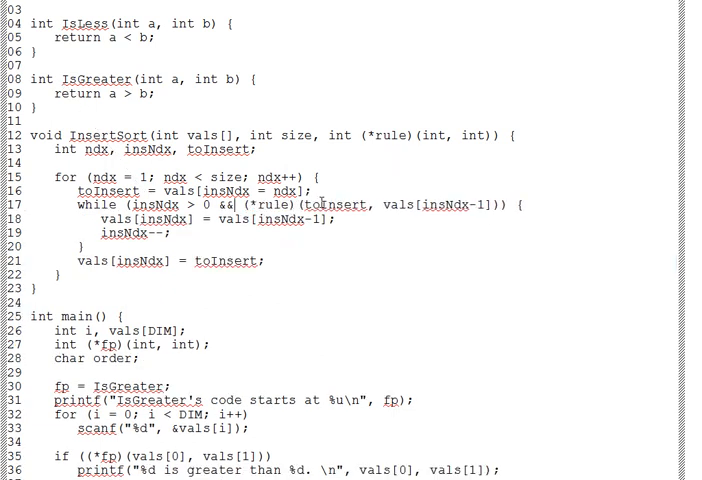
pyautogui.press('BackSpace')
pyautogui.press('BackSpace')
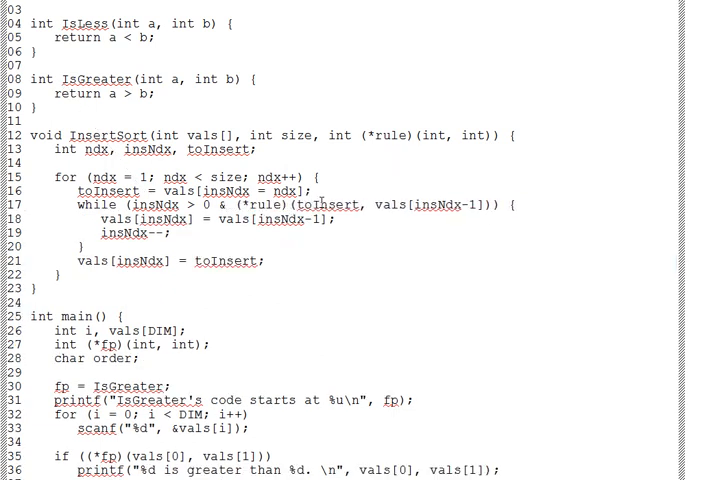
pyautogui.write('&')
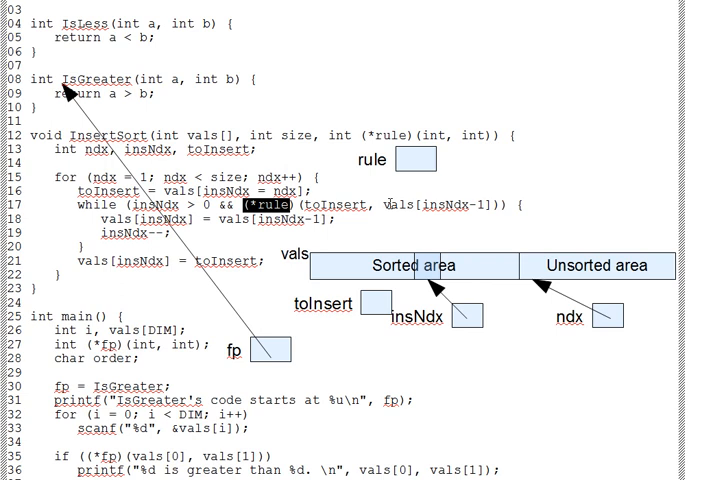
# Step: Point out the whole (*rule)(toInsert, vals[insNdx-1]) call on line 17
pyautogui.click(342, 207)
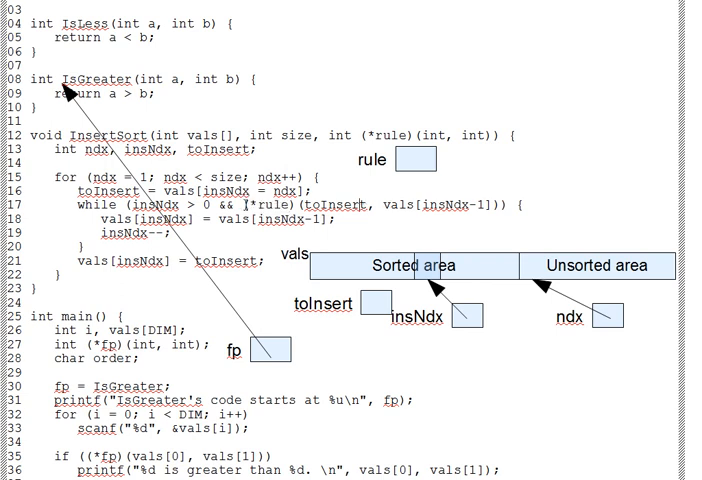
pyautogui.moveTo(243, 205); pyautogui.dragTo(495, 204)
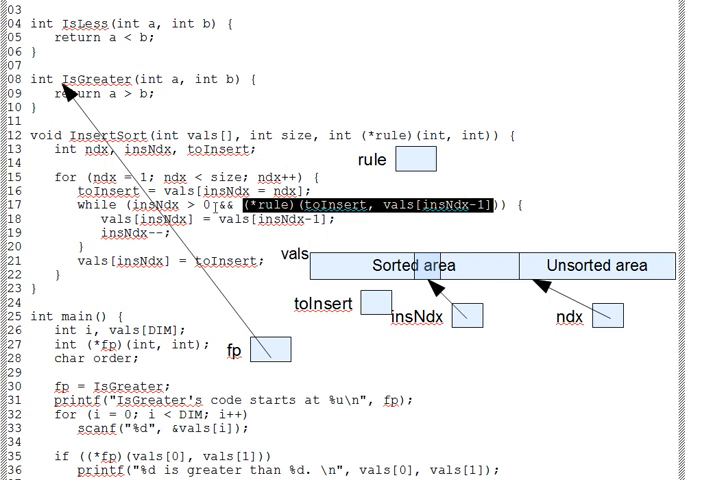
pyautogui.click(135, 291)
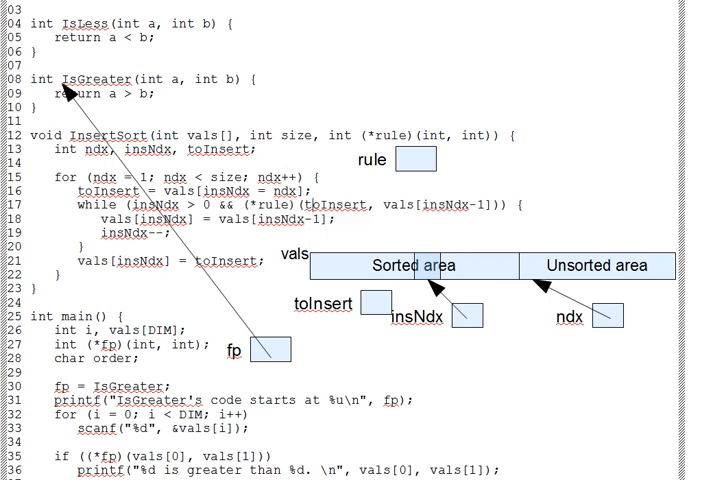
pyautogui.scroll(-3, 350, 240)
pyautogui.scroll(-3, 350, 240)
pyautogui.scroll(-3, 350, 240)
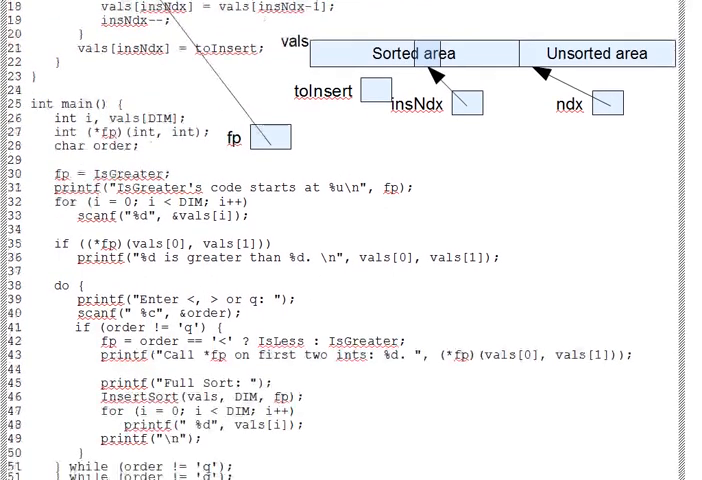
pyautogui.scroll(-3, 350, 240)
pyautogui.scroll(-3, 350, 240)
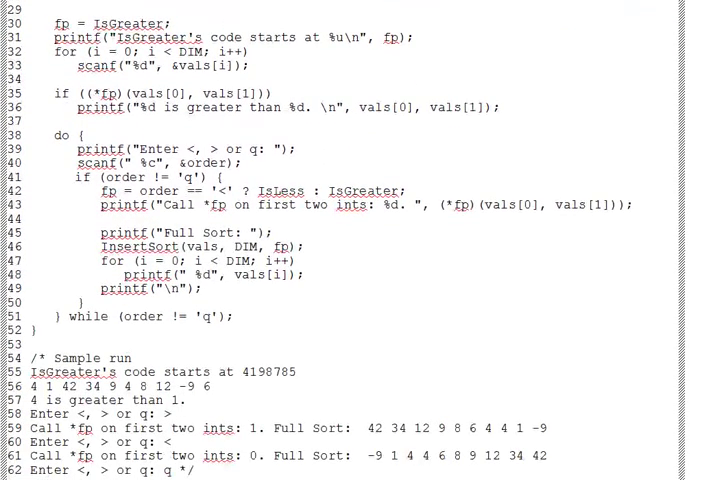
# Step: Relate the > input and InsertSort(vals, DIM, fp) call to the descending output on line 59
pyautogui.doubleClick(167, 413)
pyautogui.click(94, 232)
pyautogui.moveTo(100, 246); pyautogui.dragTo(313, 248)
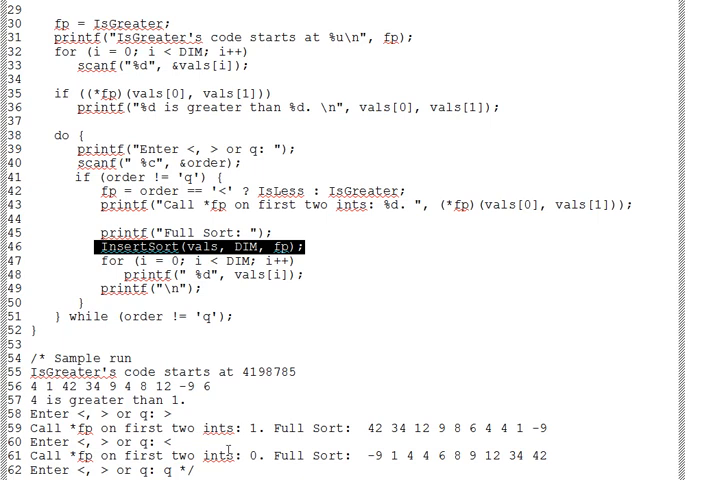
pyautogui.moveTo(366, 428); pyautogui.dragTo(565, 428)
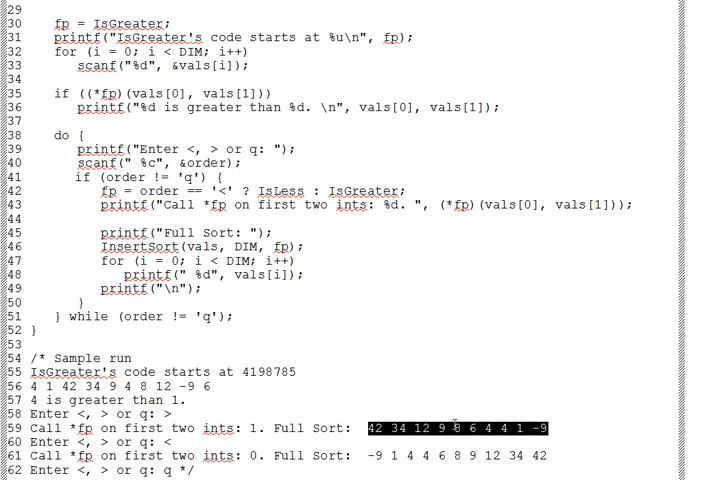
pyautogui.click(165, 441)
# Step: Relate the < input, line 42's fp choice and the InsertSort call to the ascending output on line 61
pyautogui.doubleClick(167, 441)
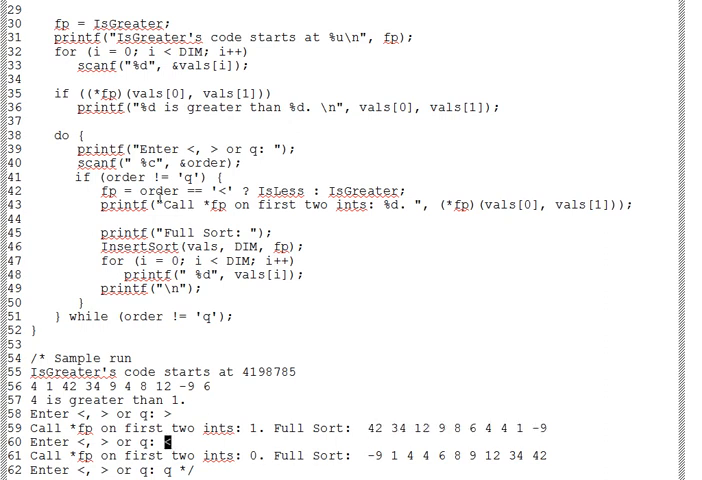
pyautogui.moveTo(101, 190)
pyautogui.mouseDown()
pyautogui.moveTo(197, 204)
pyautogui.moveTo(318, 190)
pyautogui.mouseUp()
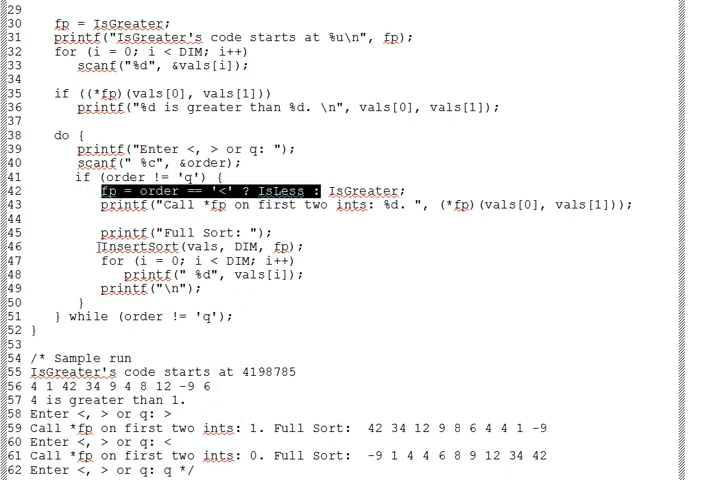
pyautogui.moveTo(97, 246); pyautogui.dragTo(303, 246)
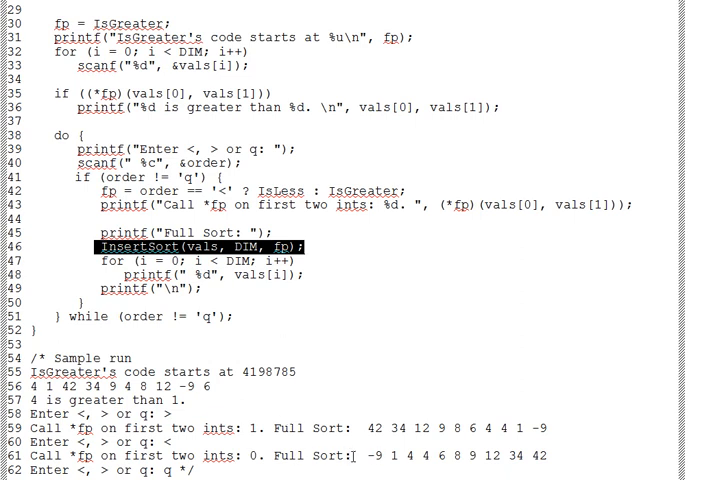
pyautogui.moveTo(368, 456); pyautogui.dragTo(552, 458)
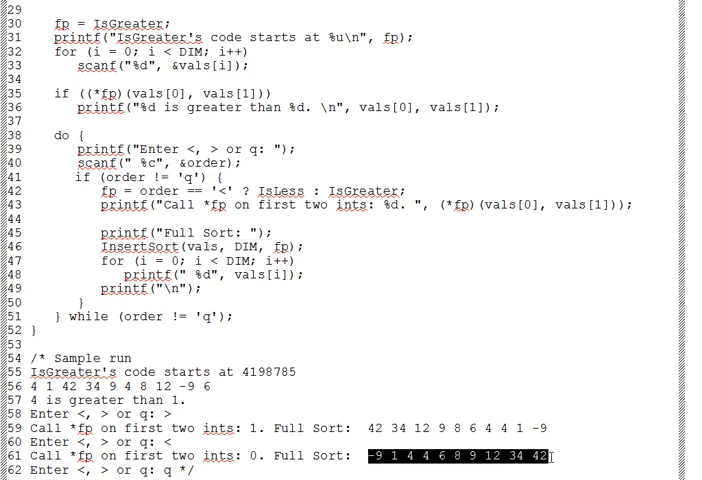